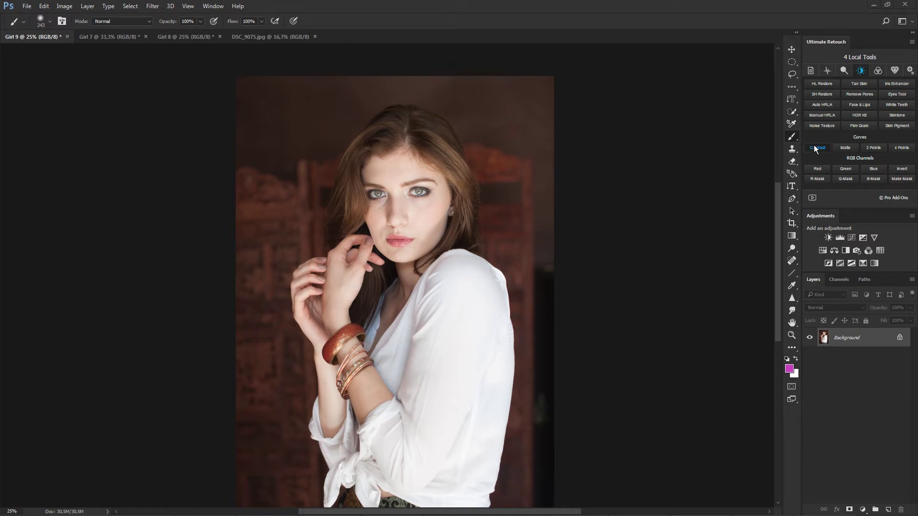
Stack four Contrast Curve layers on the portrait, with the first at 85% opacity.
click(822, 148)
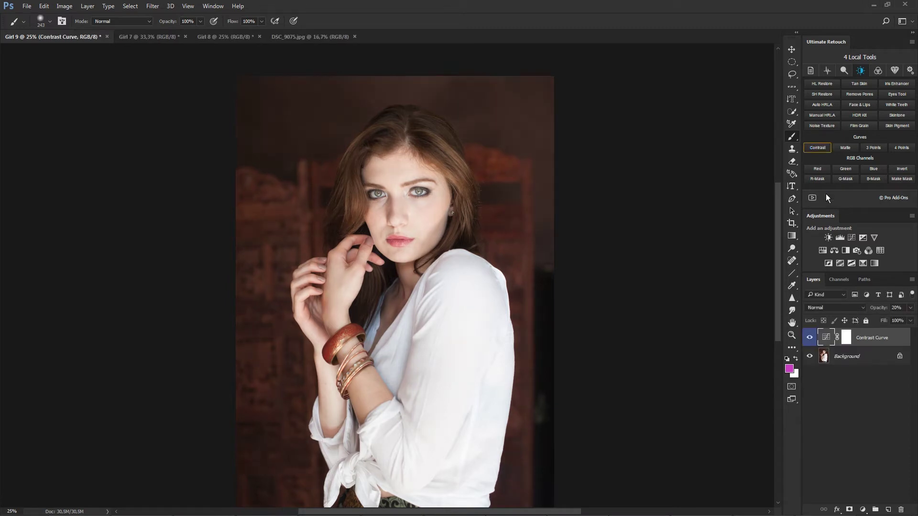
click(910, 309)
drag(877, 321, 905, 322)
click(817, 148)
click(817, 148)
click(817, 150)
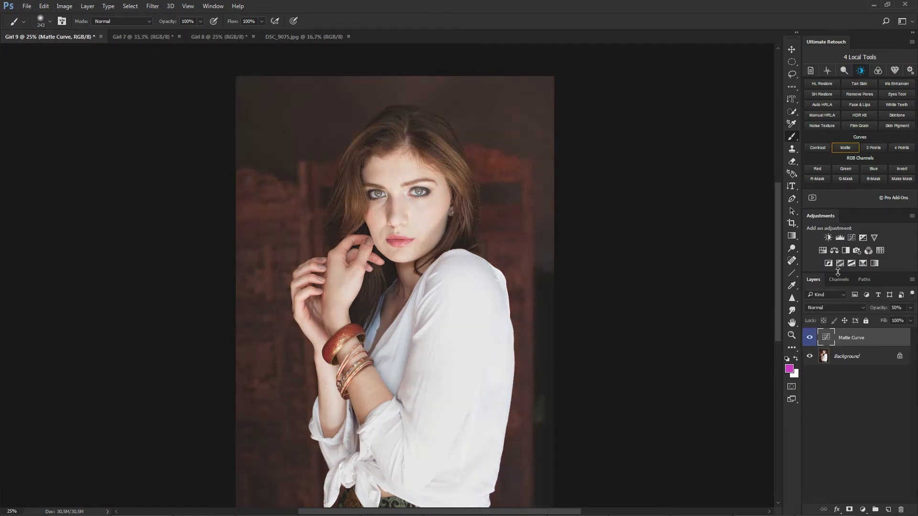
Raise the Matte Curve layer from 50% to 100% opacity and add two more Matte Curve layers.
click(909, 307)
mouse_move(890, 322)
mouse_down()
mouse_move(916, 321)
mouse_move(881, 322)
mouse_move(916, 321)
mouse_move(891, 320)
mouse_up()
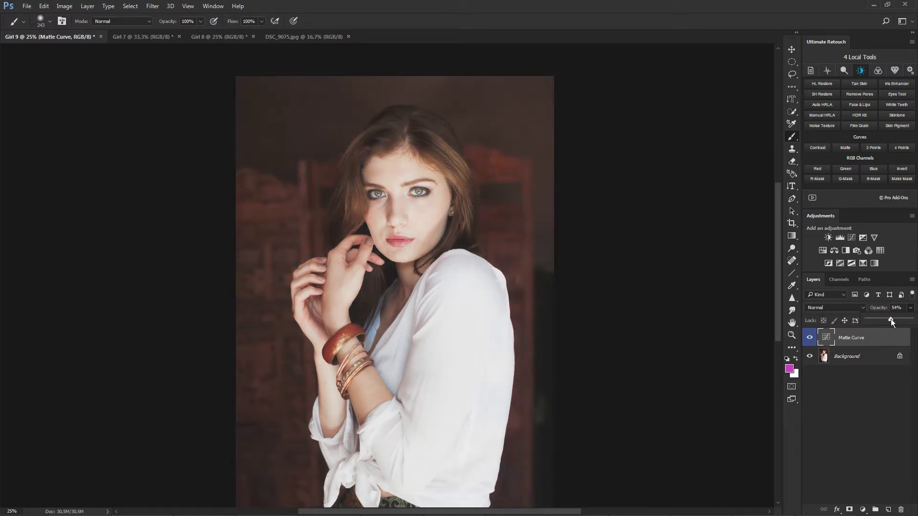
click(845, 148)
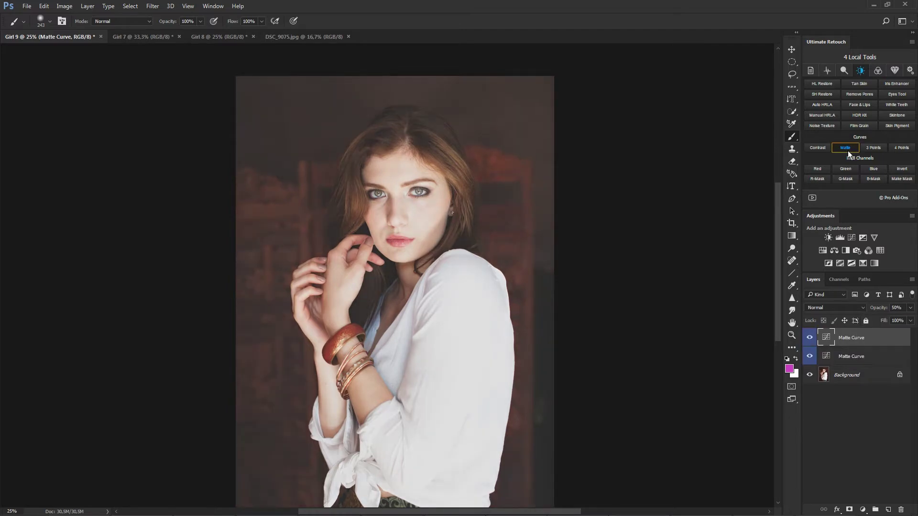
click(846, 148)
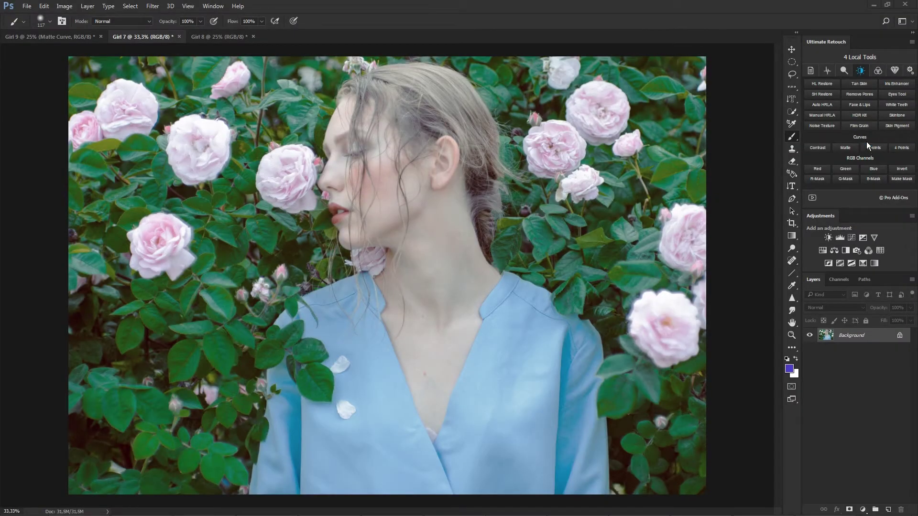
Add a 3 Points Curve layer and bend its Red channel up in highlights, down in shadows.
click(875, 147)
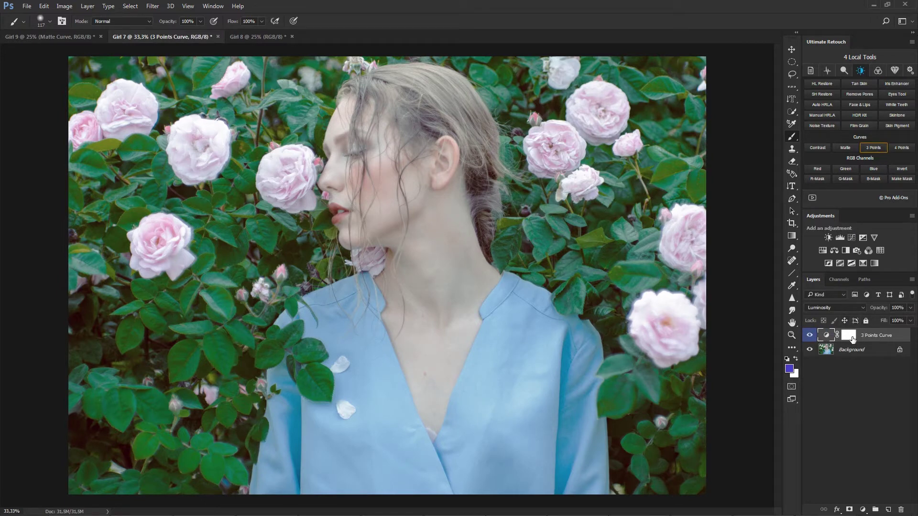
double_click(827, 336)
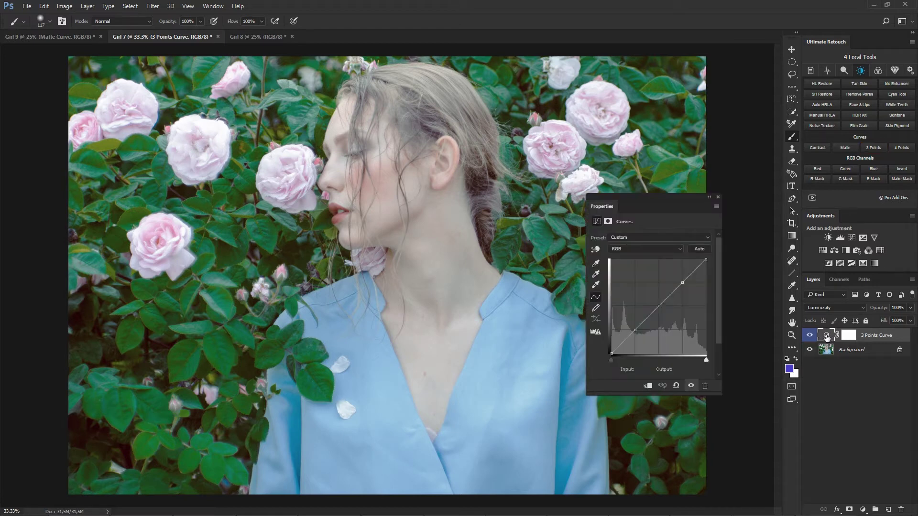
click(642, 249)
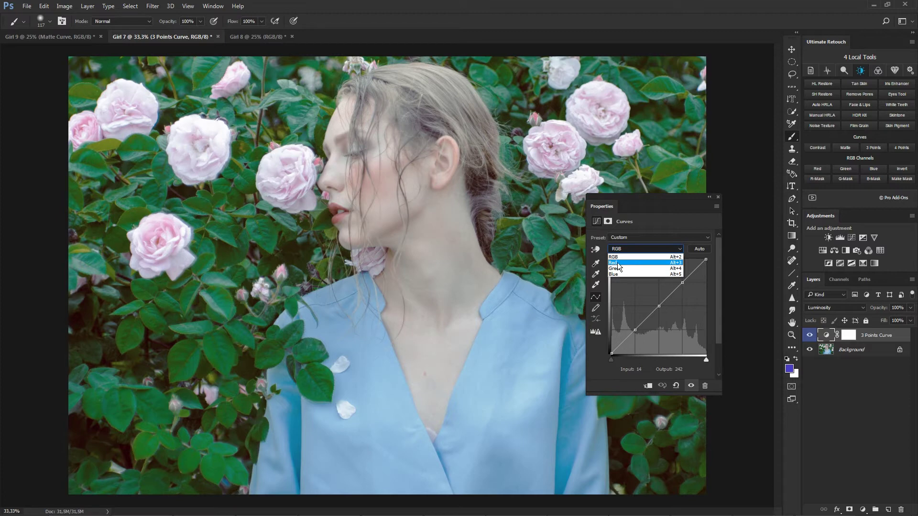
click(617, 264)
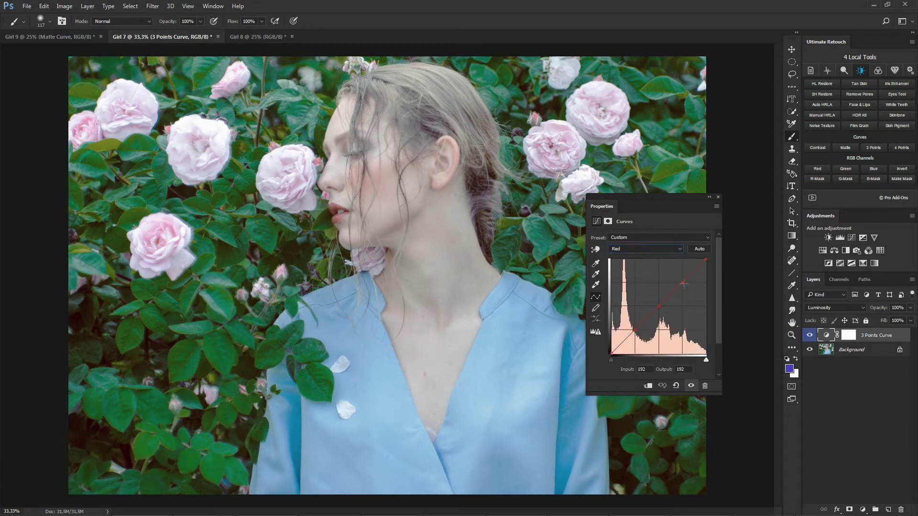
drag(682, 282, 663, 305)
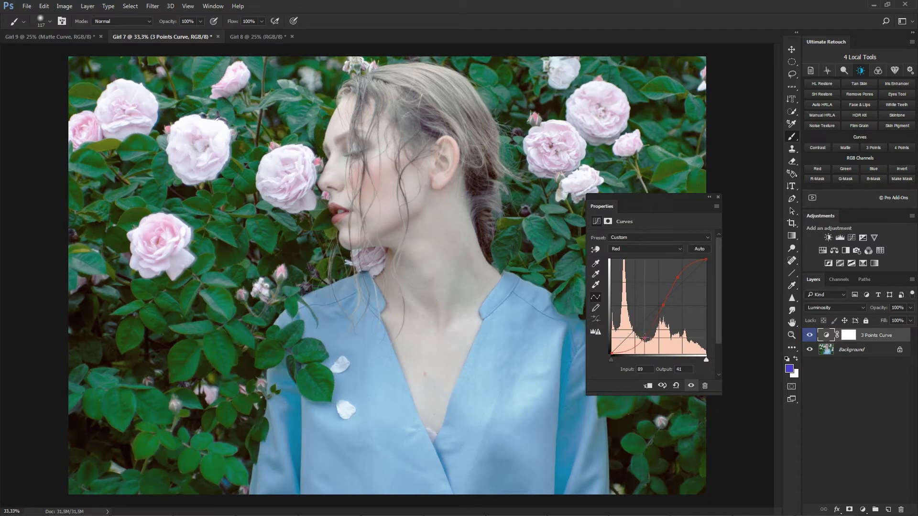
drag(635, 333, 636, 339)
Reshape the Green channel curve, lowering its upper point and adding a midtone point.
click(637, 249)
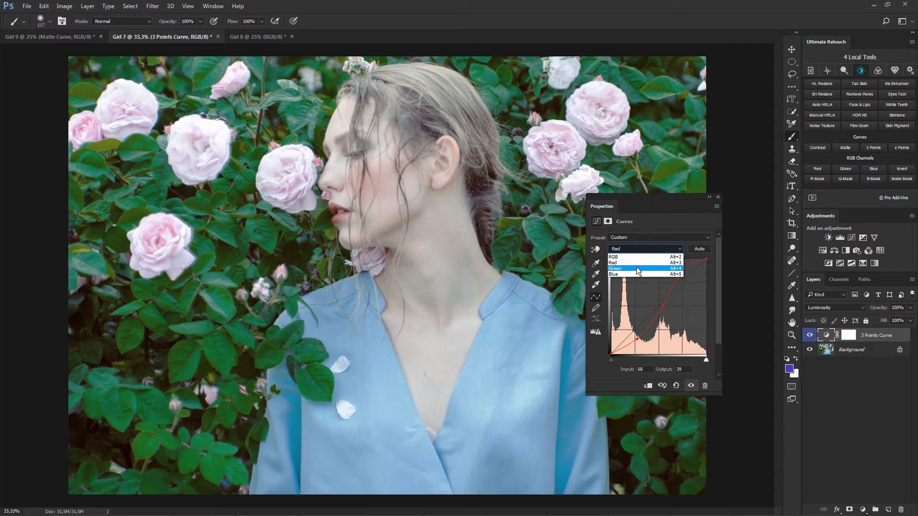
click(637, 268)
drag(683, 283, 682, 277)
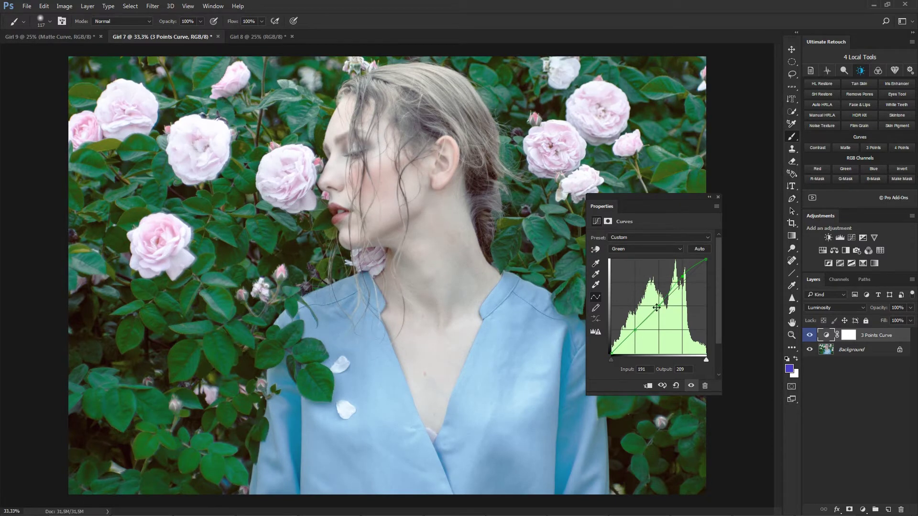
drag(660, 308, 642, 331)
Reshape the Blue curve: highlights and midtones down, shadows lifted. Then close the curve settings.
click(640, 249)
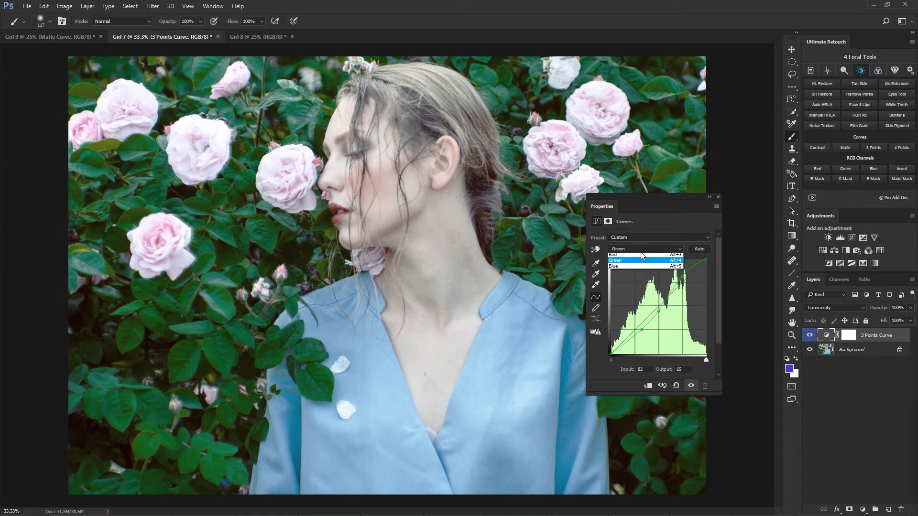
click(642, 275)
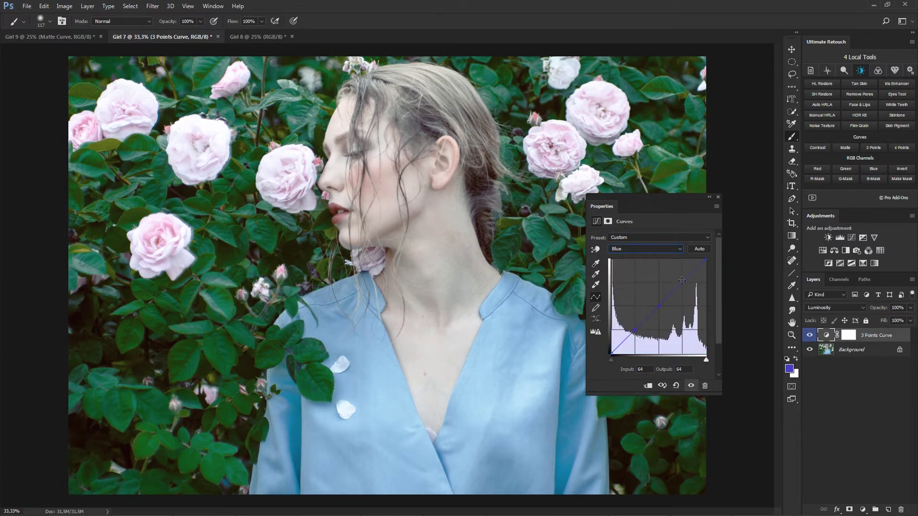
mouse_move(682, 281)
mouse_down()
mouse_move(687, 287)
mouse_move(681, 277)
mouse_up()
drag(662, 306, 664, 309)
drag(637, 330, 637, 314)
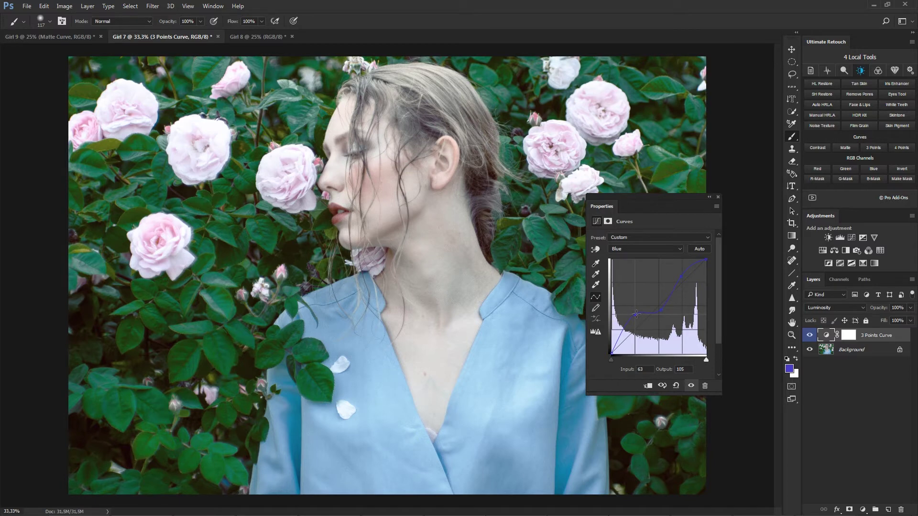
click(717, 198)
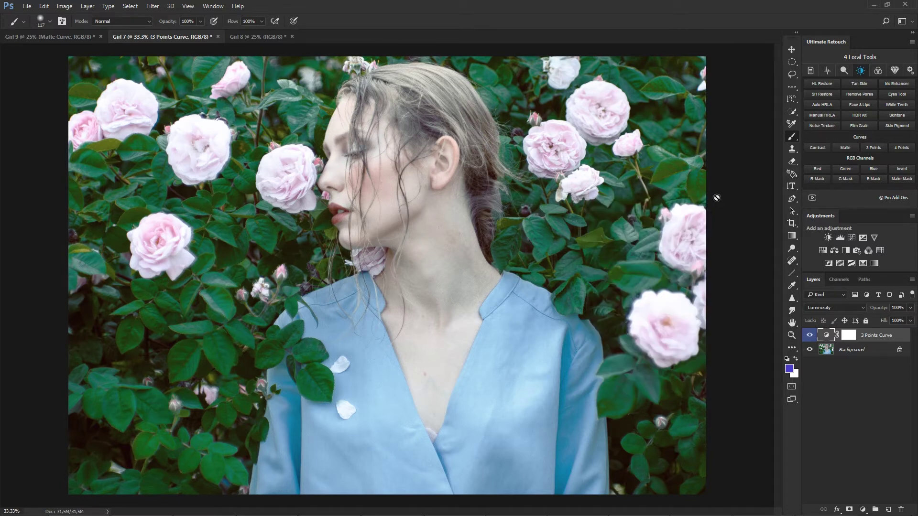
Compare the 3 Points Curve on and off, then invert its layer mask to hide the effect.
click(810, 335)
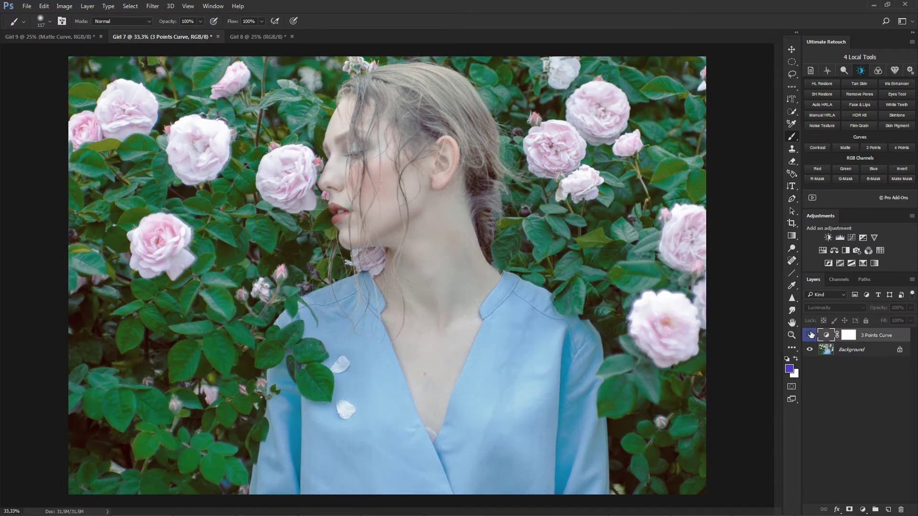
click(809, 335)
click(810, 335)
click(810, 335)
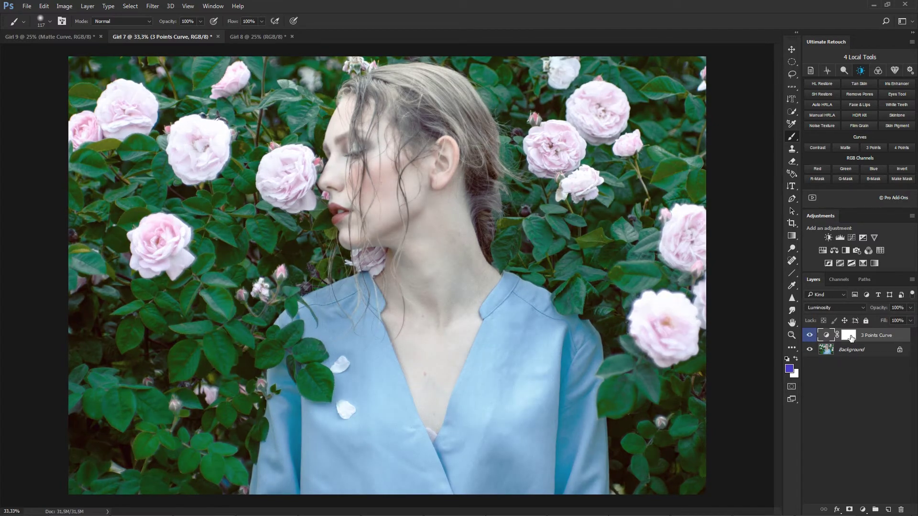
click(849, 336)
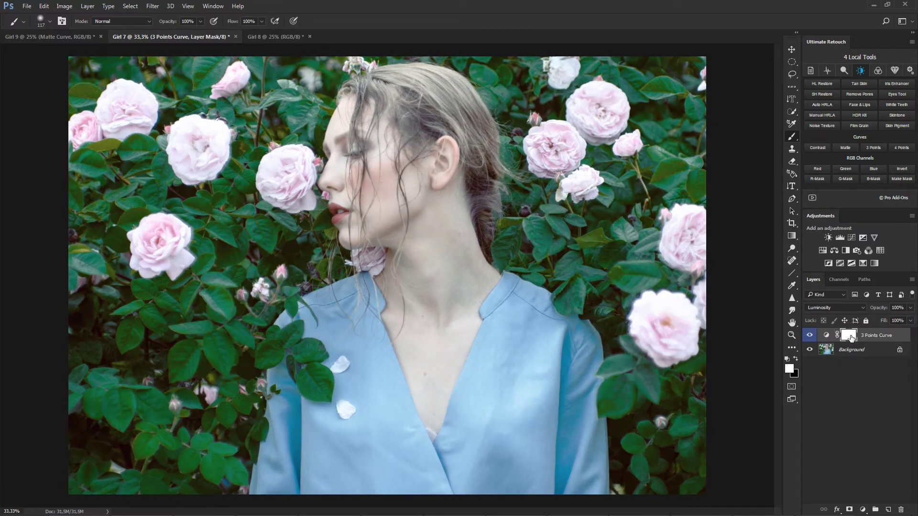
click(71, 8)
mouse_move(89, 34)
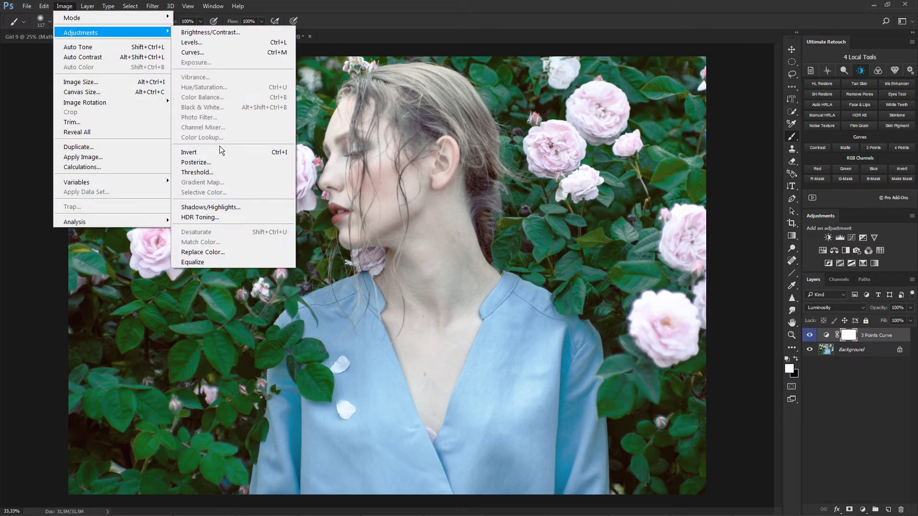
click(201, 153)
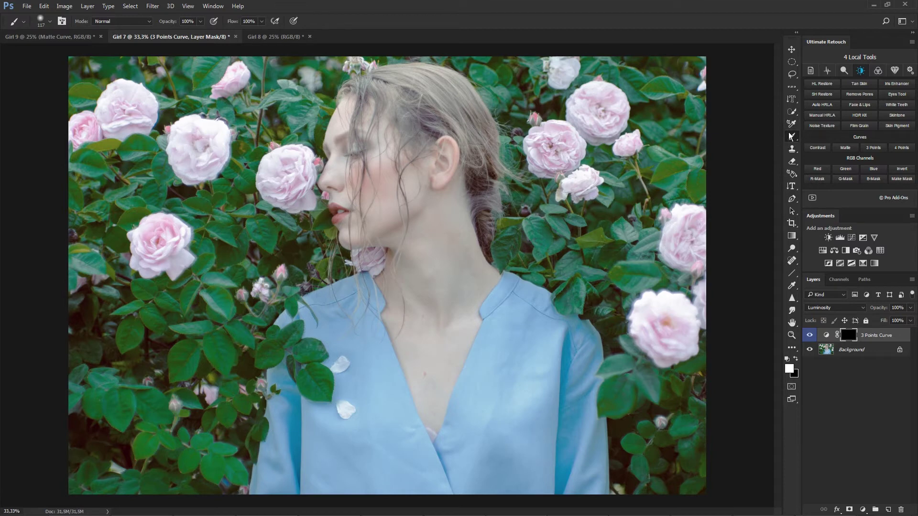
Paint the curve back onto the woman and sleeve shadow with a 555-pixel brush.
alt+right_click(382, 172)
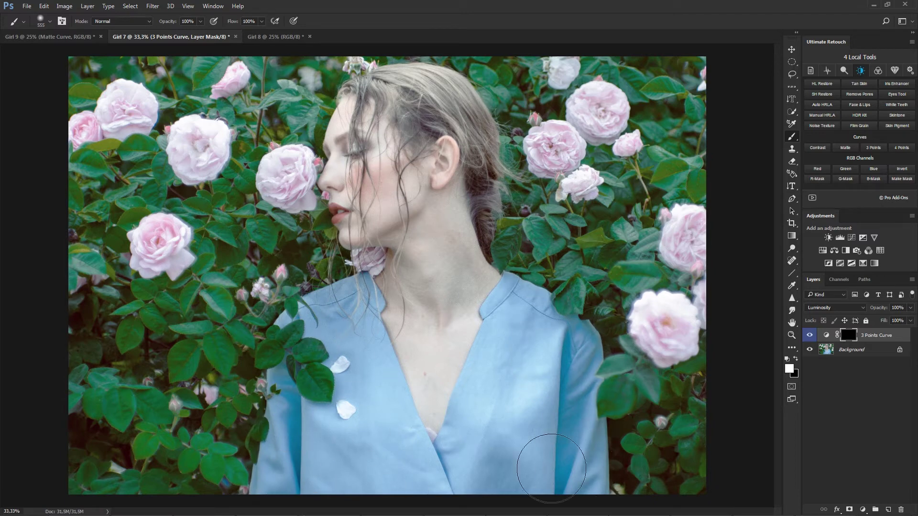
mouse_move(495, 297)
mouse_down()
mouse_move(512, 467)
mouse_move(270, 483)
mouse_move(523, 467)
mouse_up()
click(568, 382)
click(809, 336)
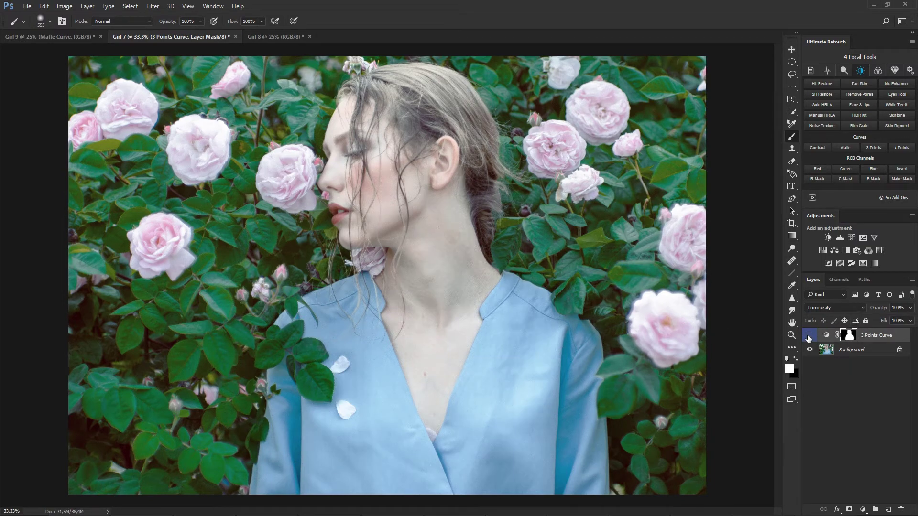
click(809, 337)
click(808, 337)
click(808, 337)
Set the curve layer to 72% opacity, compare, and switch to the Girl 8 photo.
click(909, 310)
mouse_move(910, 319)
mouse_down()
mouse_move(890, 320)
mouse_move(899, 324)
mouse_up()
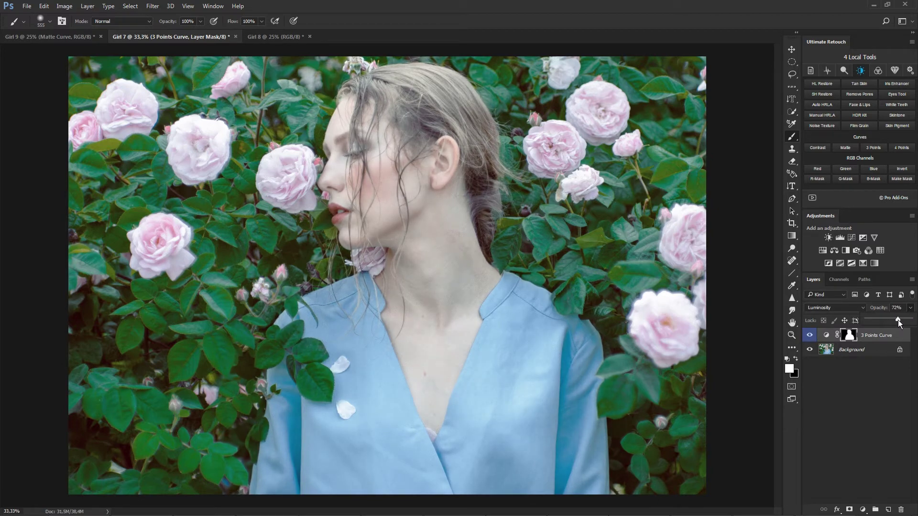
click(810, 337)
click(809, 336)
click(809, 336)
click(810, 336)
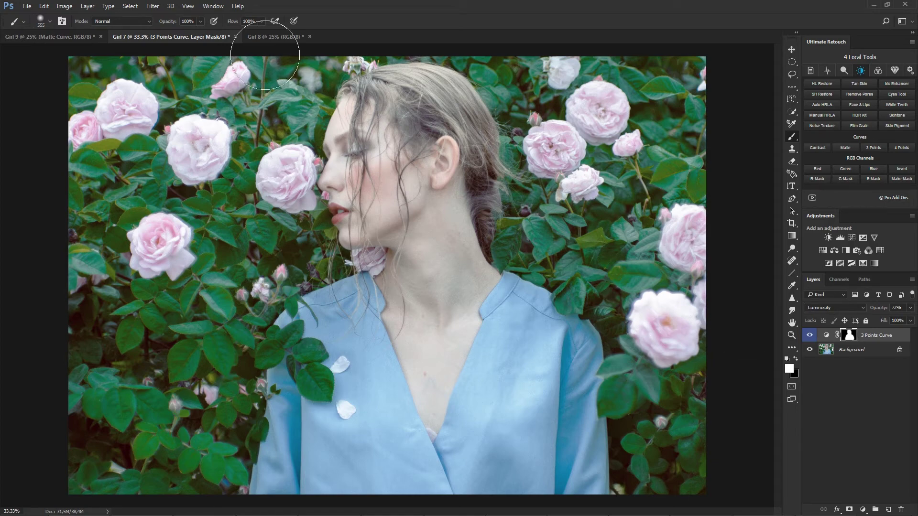
click(274, 39)
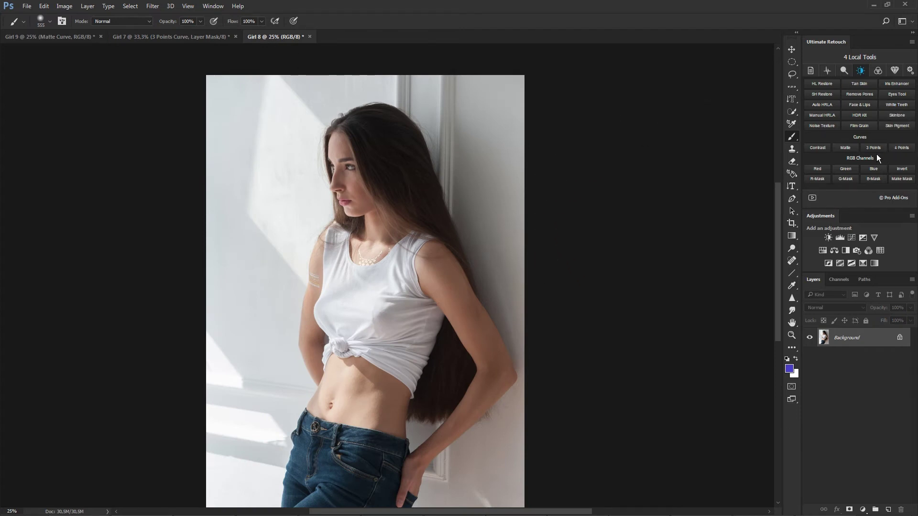
Add a black-masked 3 Points Curve and paint it onto the woman with a 755 brush.
key(shift)
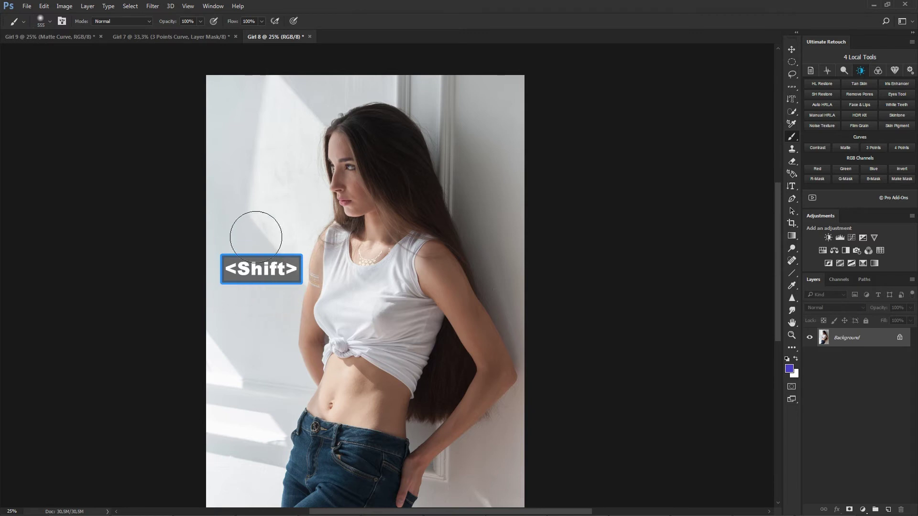
shift+click(876, 148)
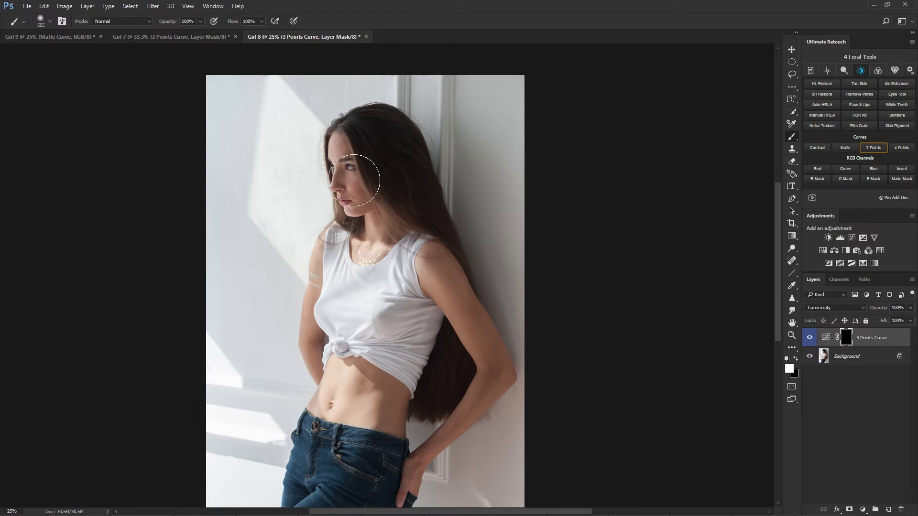
mouse_move(354, 180)
mouse_down()
mouse_move(362, 164)
mouse_move(365, 175)
mouse_move(353, 153)
mouse_up()
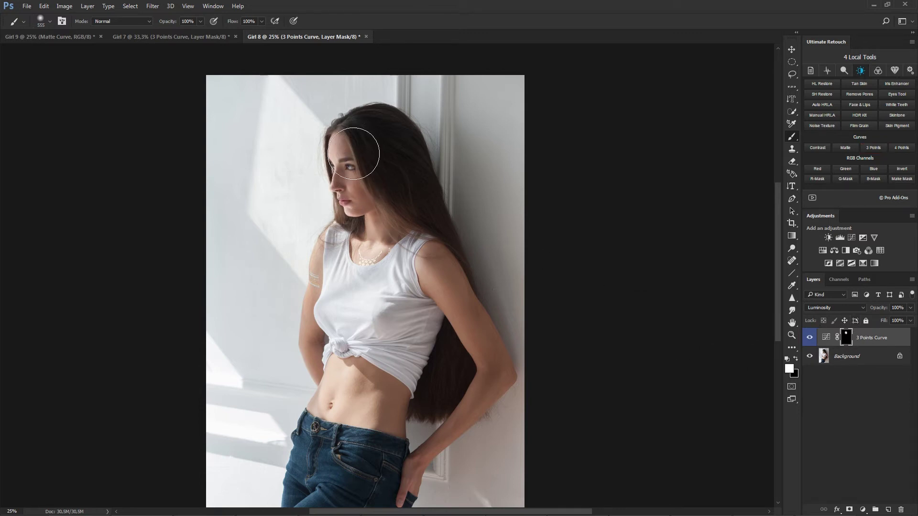
alt+right_click(354, 153)
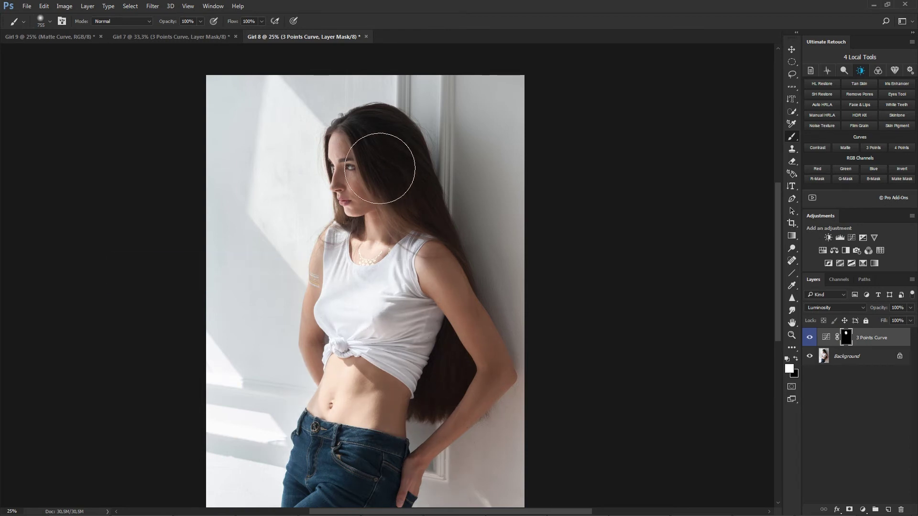
click(808, 338)
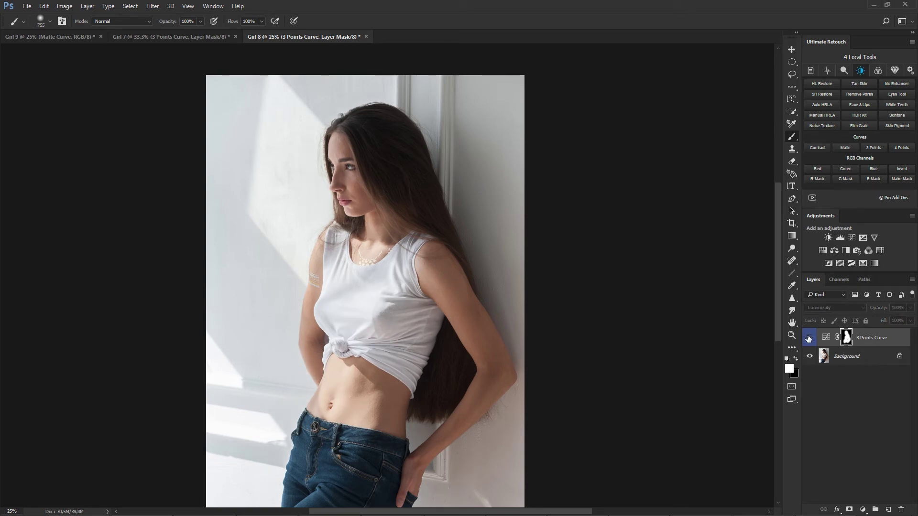
click(808, 337)
click(808, 338)
click(809, 338)
Review the curve's Red, Green and Blue channels, then compare before and after.
double_click(827, 338)
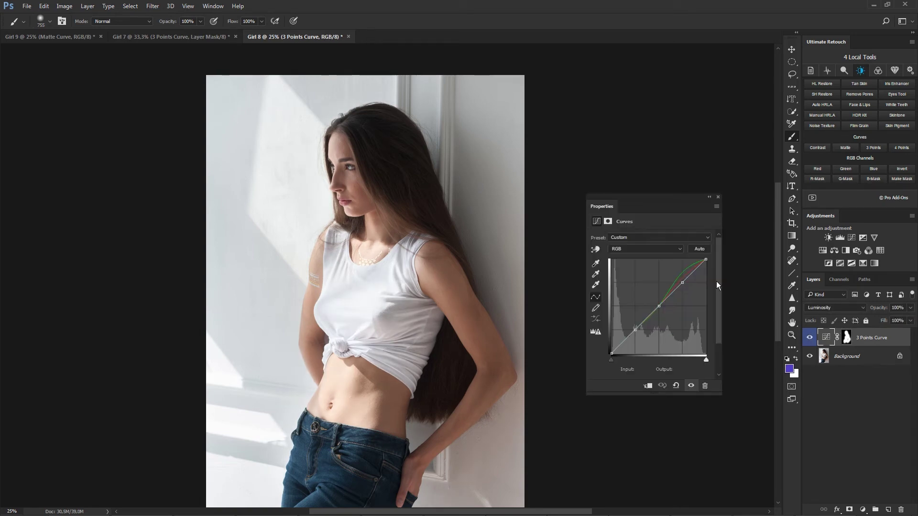
click(678, 250)
click(672, 261)
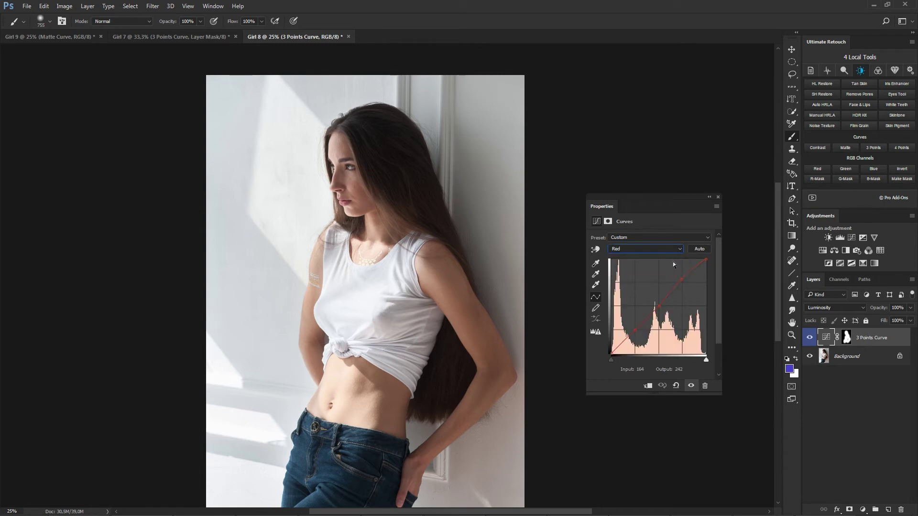
click(672, 268)
click(677, 251)
click(667, 273)
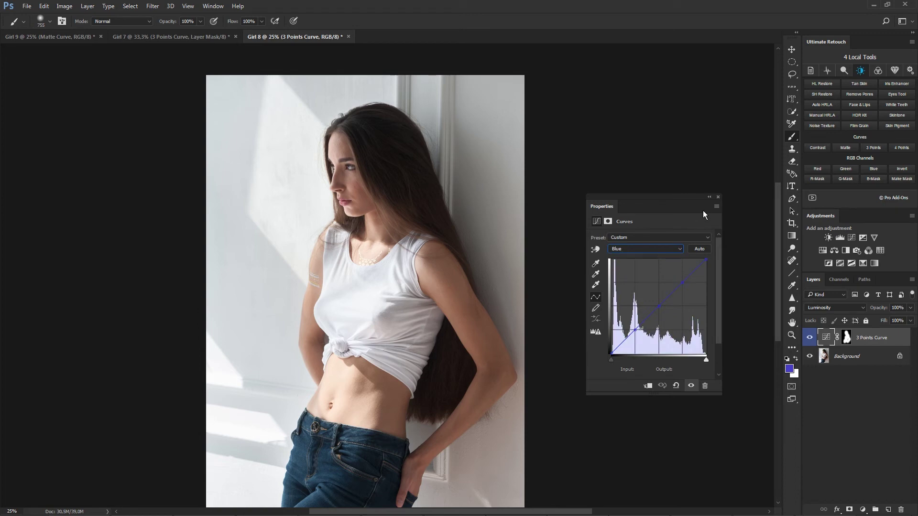
click(718, 197)
click(809, 338)
click(810, 338)
click(809, 338)
click(810, 338)
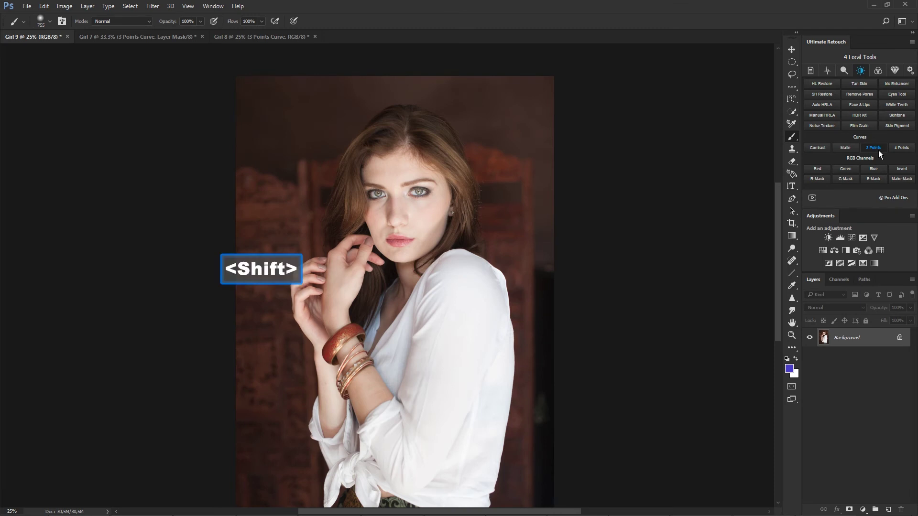
Add a black-masked 3 Points Curve, paint it over shirt and face, and set 75% opacity.
shift+click(879, 150)
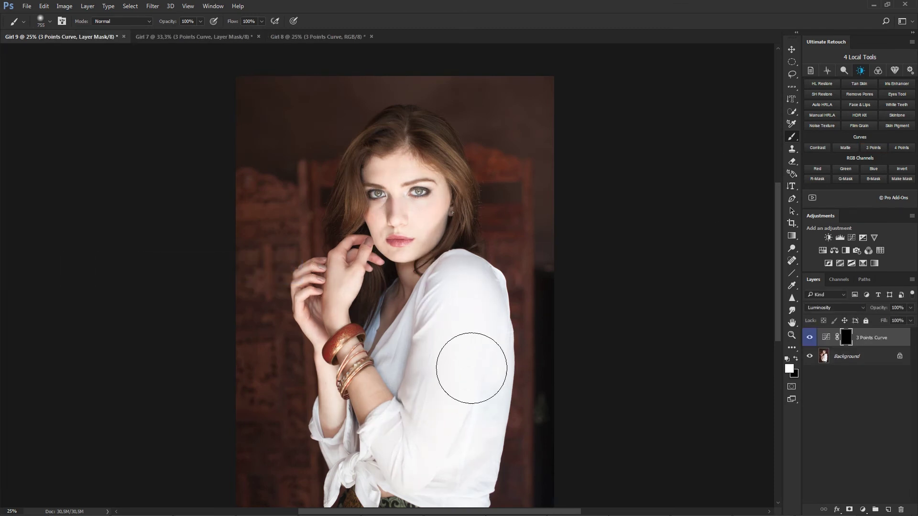
mouse_move(471, 368)
mouse_down()
mouse_move(373, 425)
mouse_move(401, 223)
mouse_move(397, 139)
mouse_move(417, 180)
mouse_up()
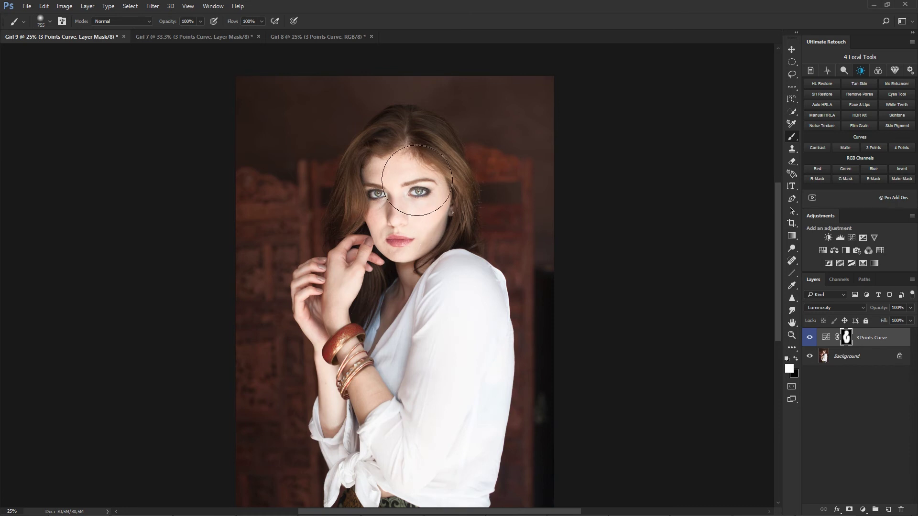
ctrl+click(401, 157)
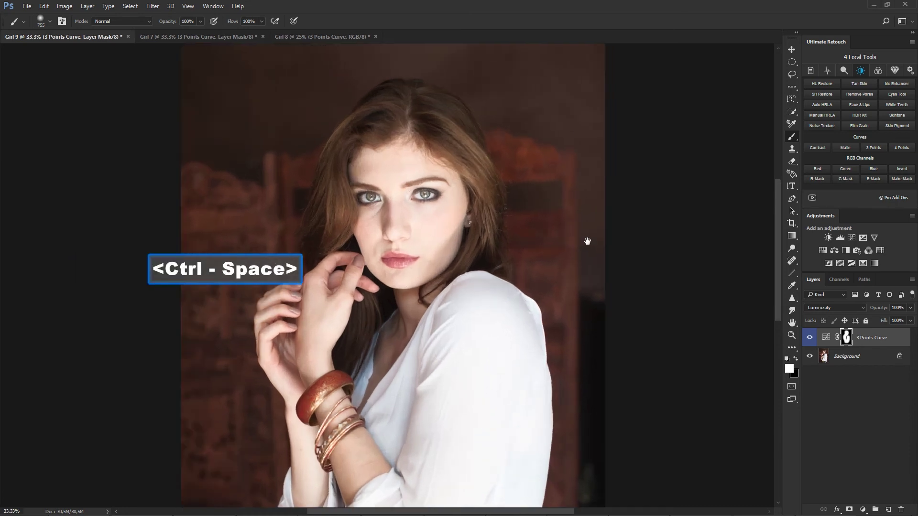
click(809, 338)
click(808, 339)
click(809, 339)
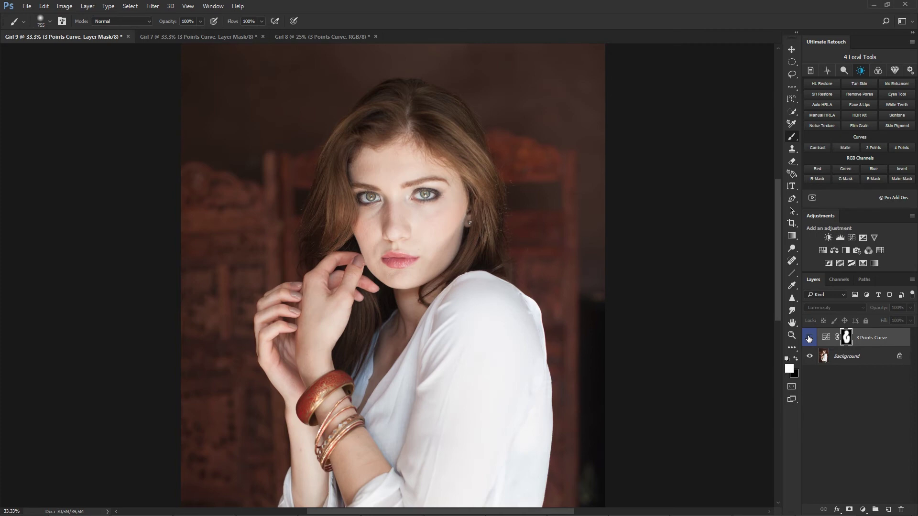
click(808, 339)
click(911, 308)
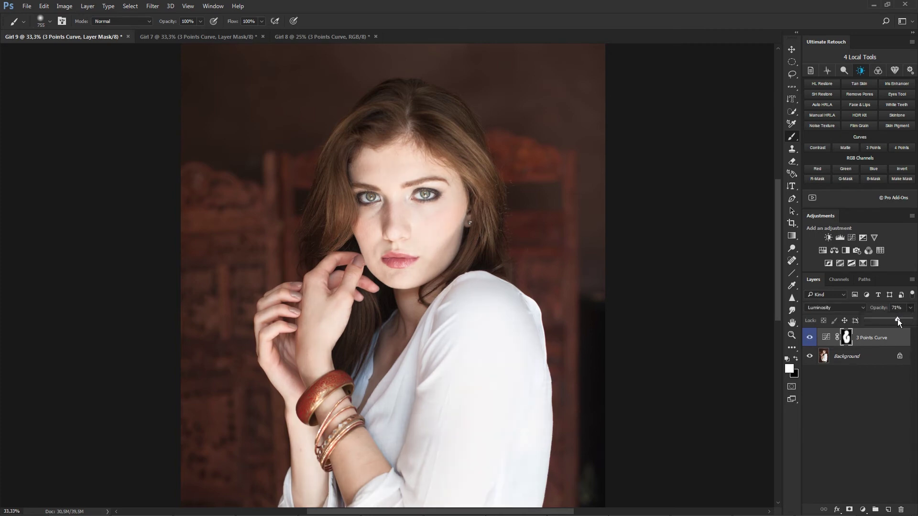
click(809, 338)
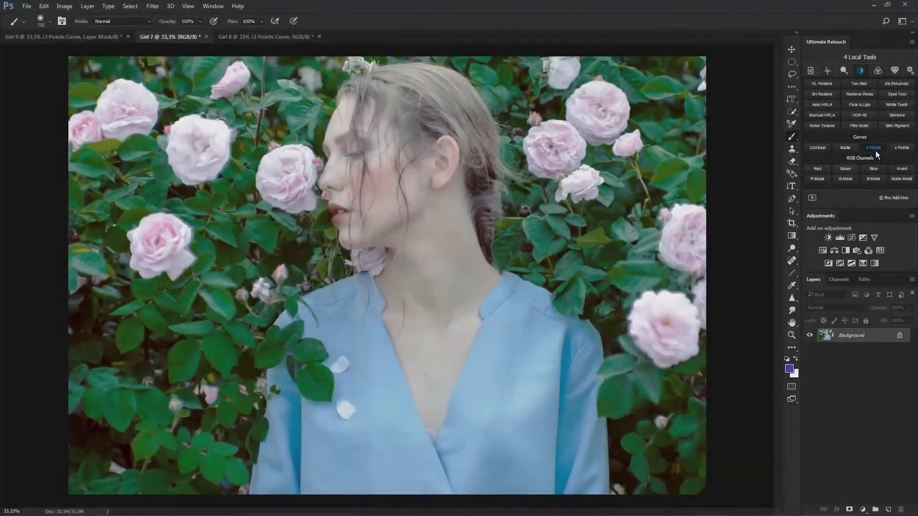
Paint a black-masked 3 Points Curve over face, neck and coat, then add a 4 Points Curve layer.
shift+click(877, 149)
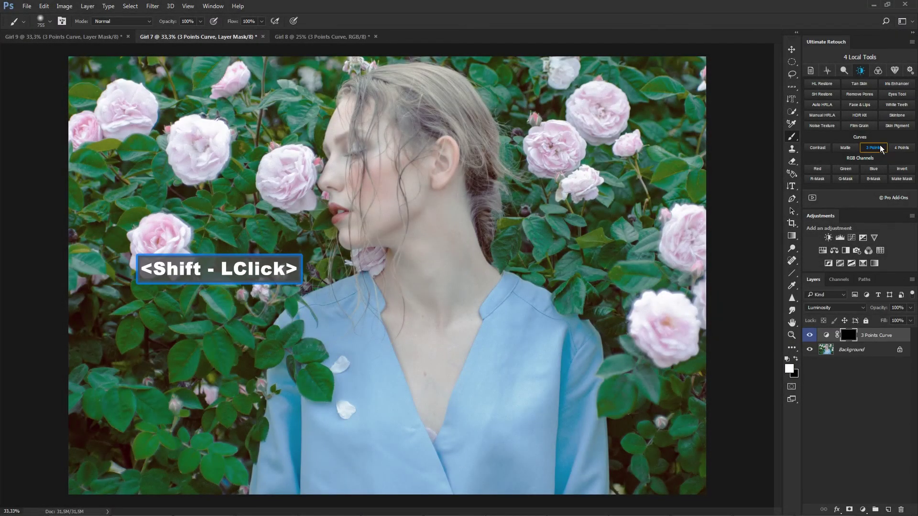
mouse_move(462, 218)
mouse_down()
mouse_move(383, 148)
mouse_move(421, 317)
mouse_move(336, 412)
mouse_move(492, 430)
mouse_move(454, 297)
mouse_move(554, 440)
mouse_up()
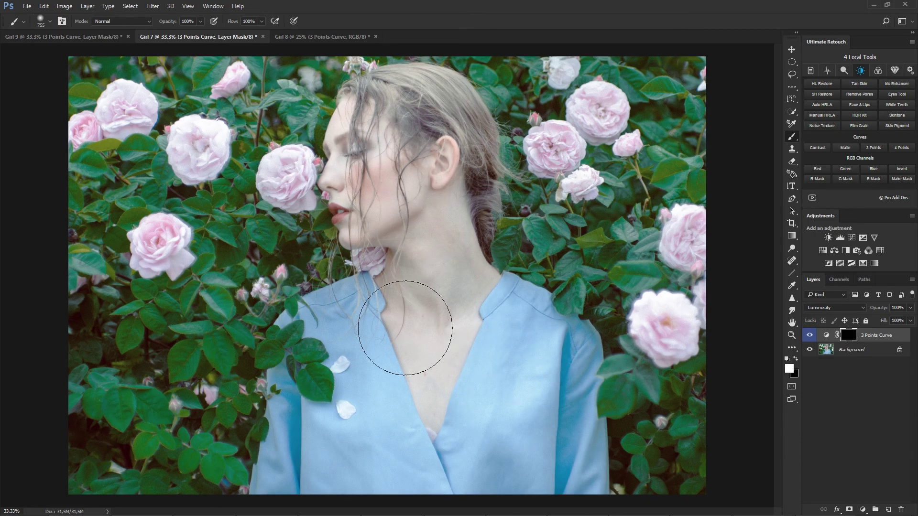
click(807, 337)
click(808, 337)
click(808, 336)
click(808, 336)
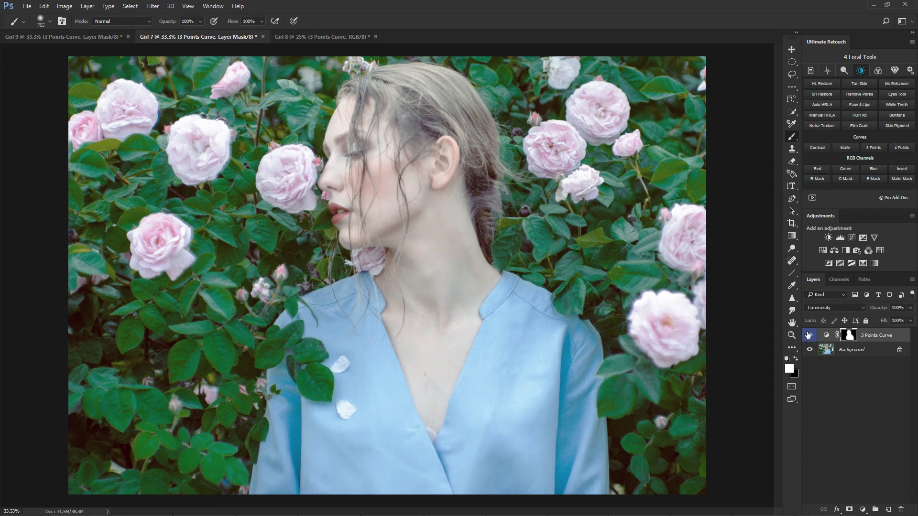
click(808, 335)
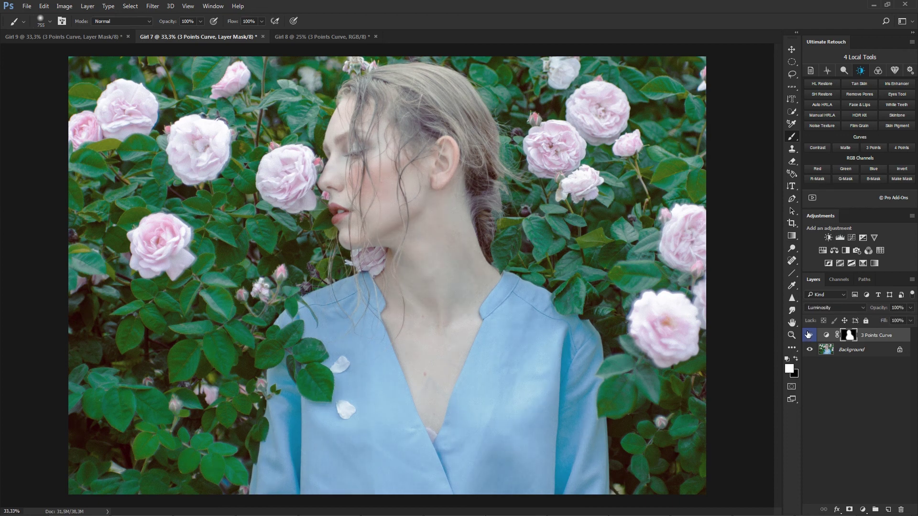
click(808, 335)
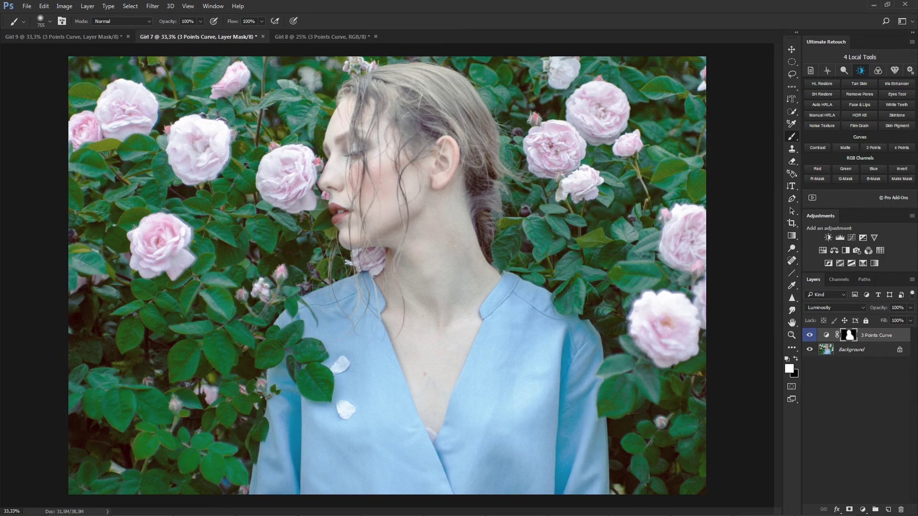
click(903, 149)
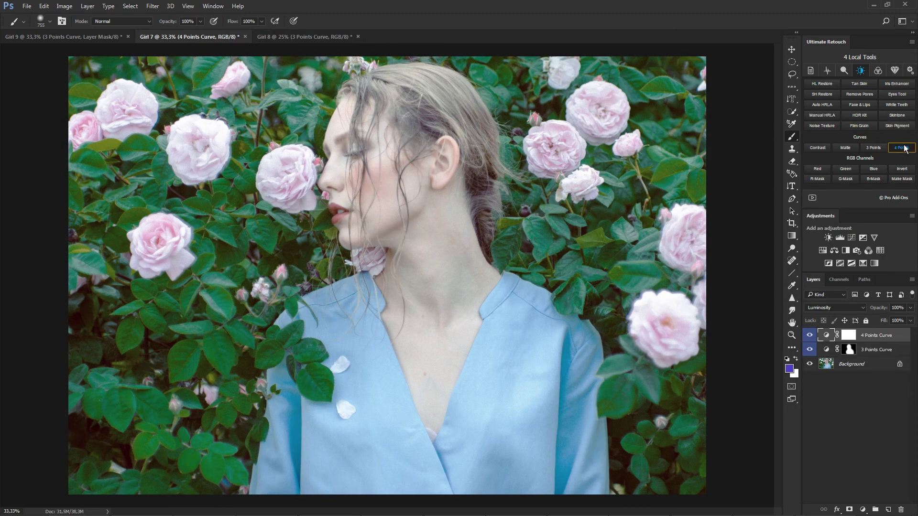
Open the 3 Points Curve's settings and display its Red channel curve.
double_click(826, 349)
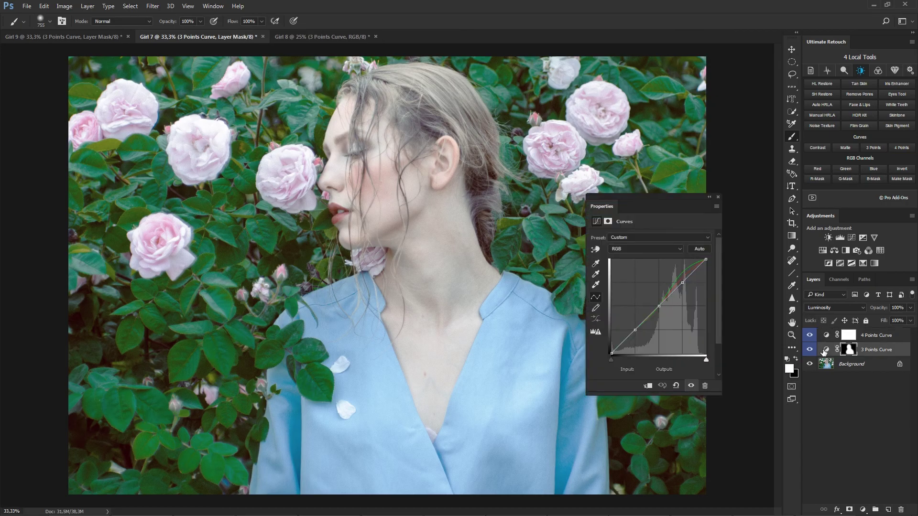
click(639, 250)
click(636, 259)
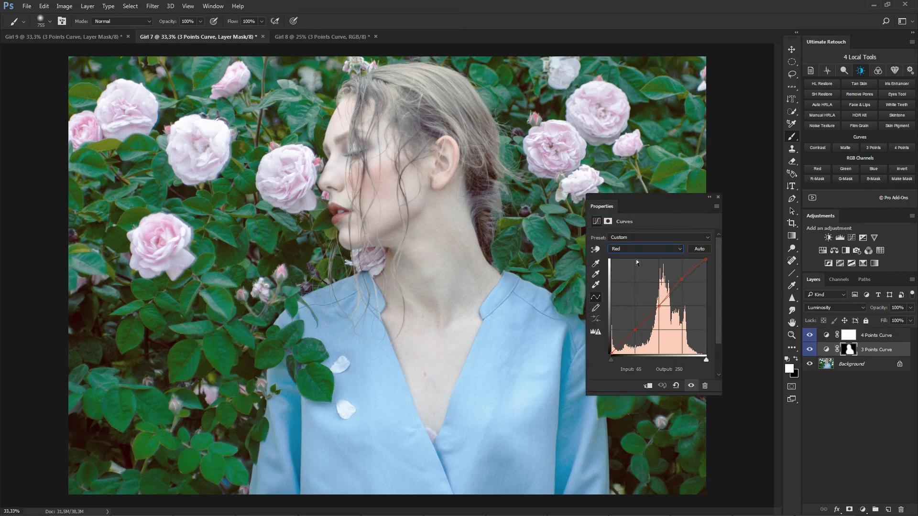